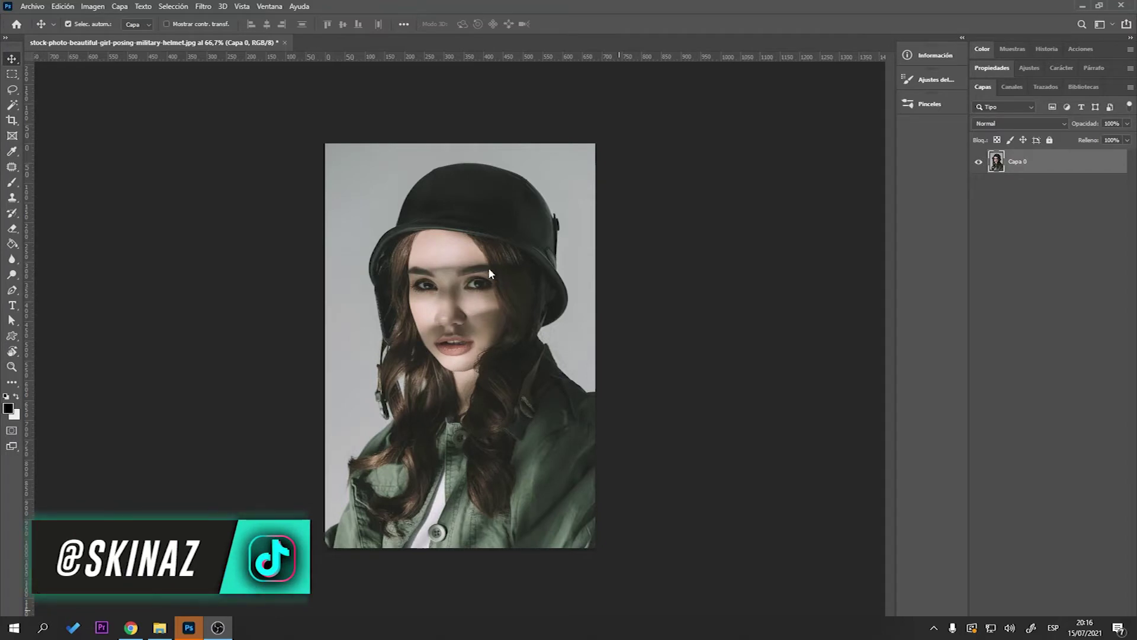
Duplicate Capa 0 to create a Capa 0 copia layer above it.
{"action": "scroll", "coordinate": [459, 332], "scroll_direction": "up", "scroll_amount": 3}
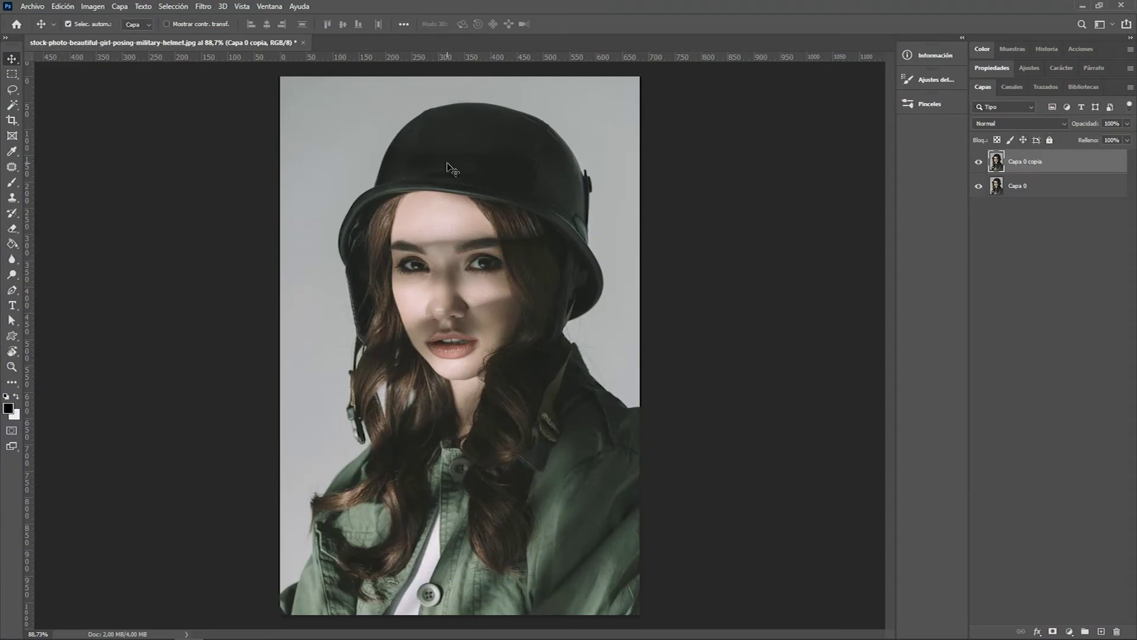
Select the shadowed lower face with the Polygonal Lasso and add a Curves adjustment layer.
{"action": "left_click", "coordinate": [13, 92]}
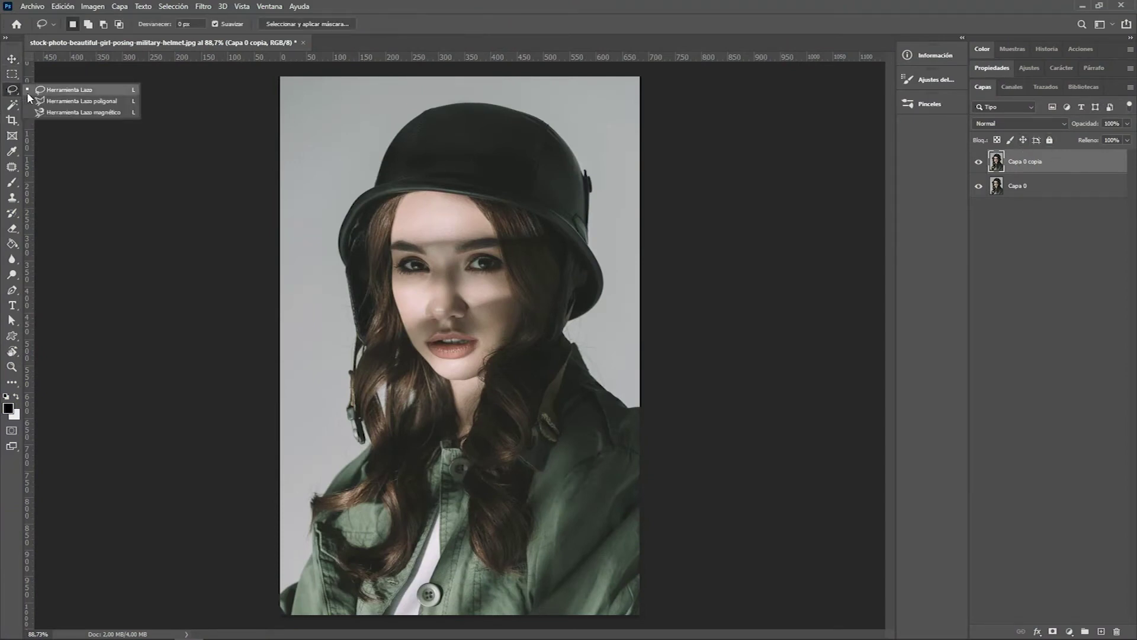
{"action": "left_click", "coordinate": [80, 101]}
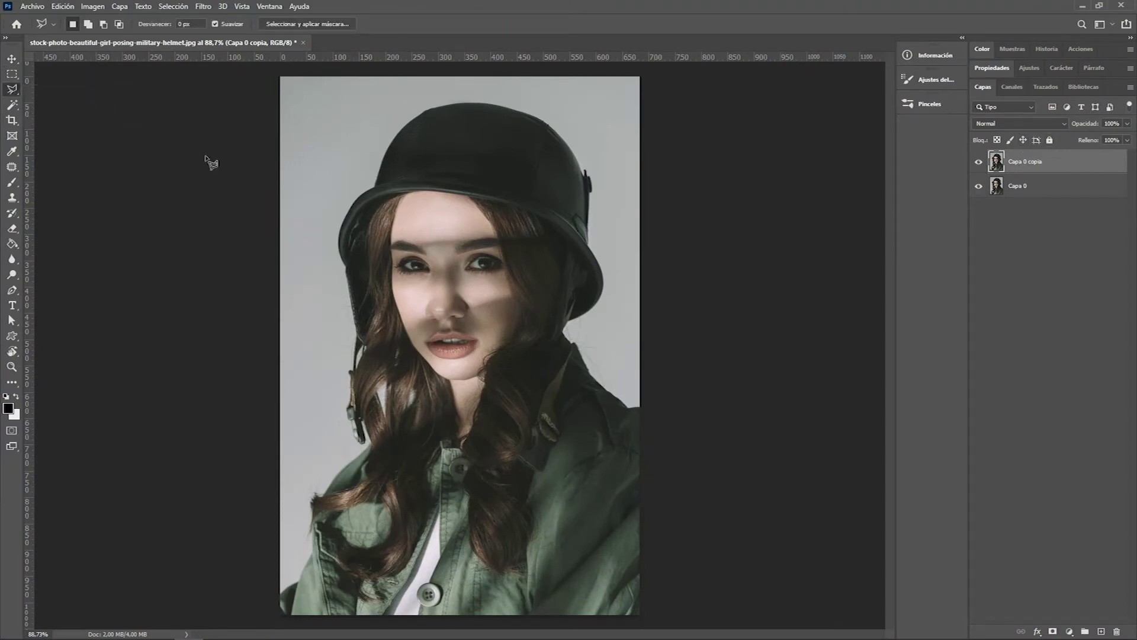
{"action": "scroll", "coordinate": [417, 330], "scroll_direction": "up", "scroll_amount": 2}
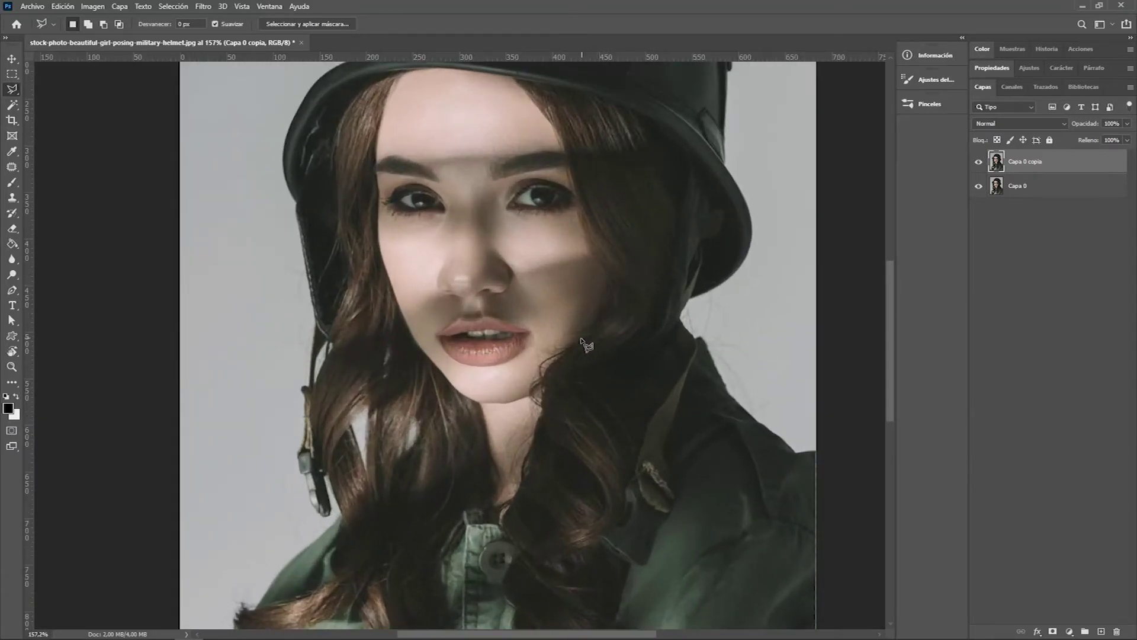
{"action": "left_click", "coordinate": [407, 323]}
{"action": "left_click", "coordinate": [1069, 631]}
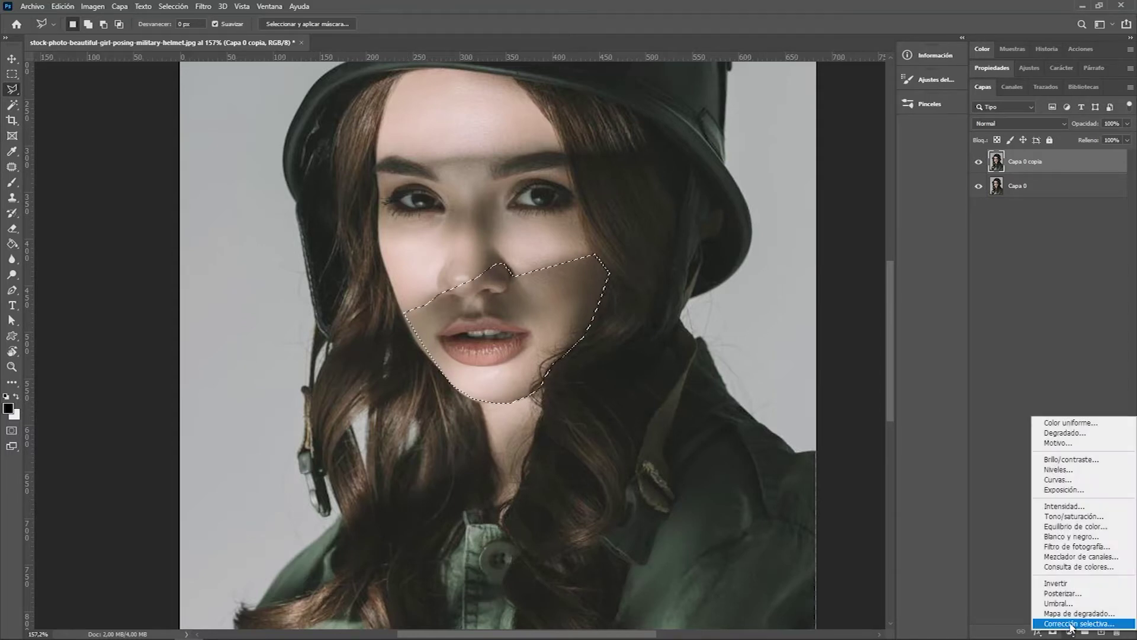
{"action": "left_click", "coordinate": [1069, 480]}
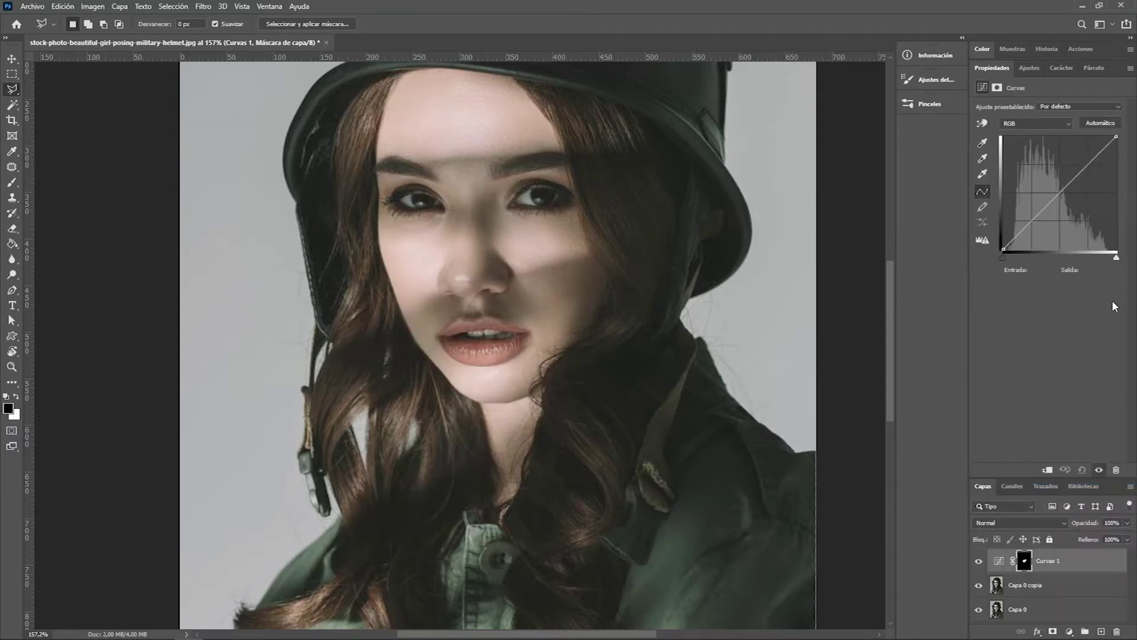
Raise the Curvas 1 curve to input 103, output 139 to brighten the lower-face shadow.
{"action": "left_click_drag", "start_coordinate": [1061, 192], "coordinate": [1050, 187]}
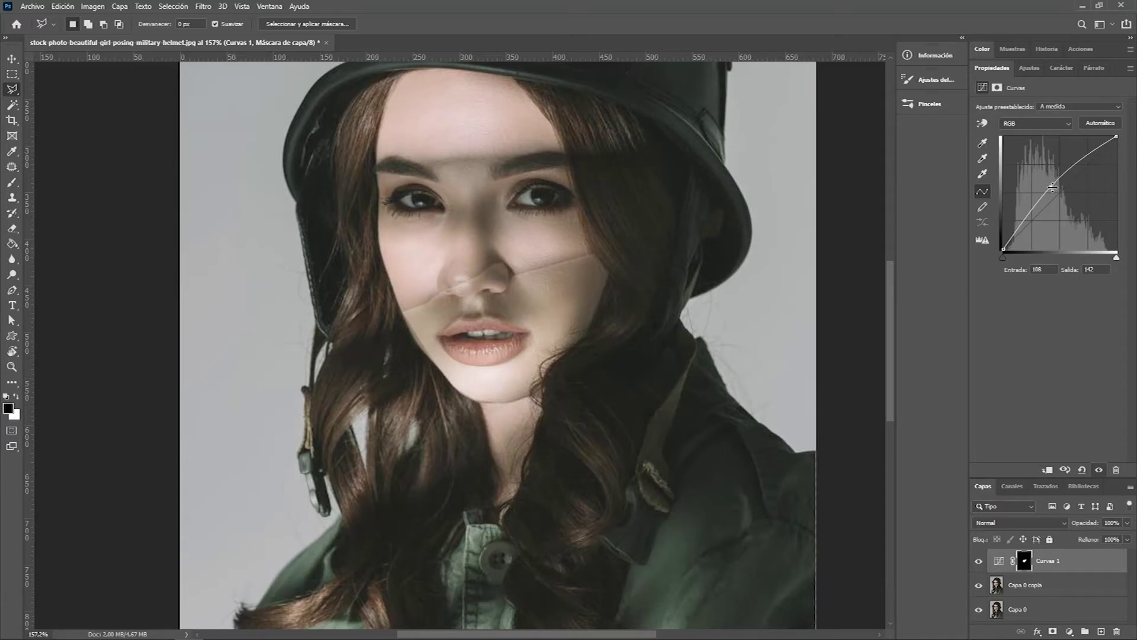
{"action": "left_click_drag", "start_coordinate": [1052, 187], "coordinate": [1049, 188]}
{"action": "double_click", "coordinate": [995, 68]}
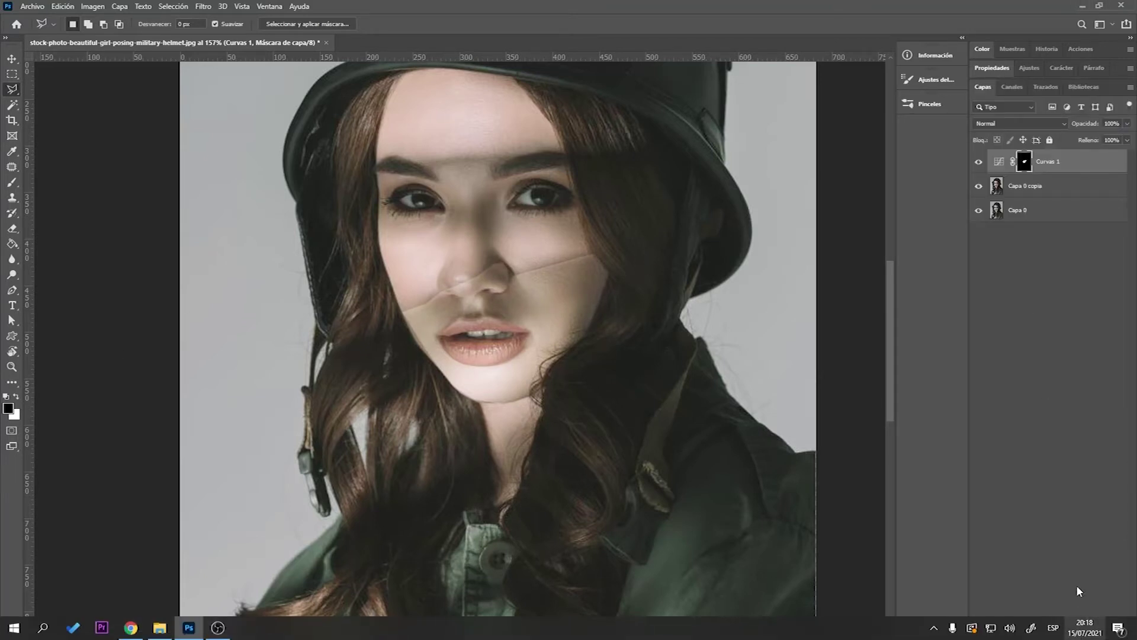
{"action": "left_click", "coordinate": [1078, 592]}
Add a grey #848484 Solid Color fill layer in Color blend mode.
{"action": "left_click", "coordinate": [1069, 631]}
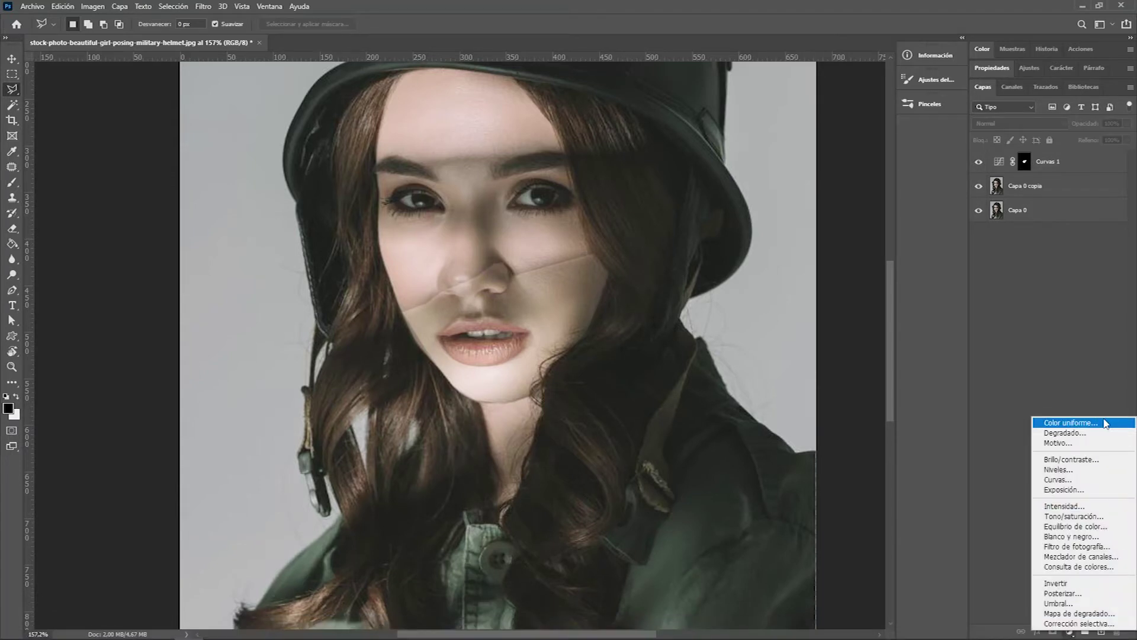
{"action": "left_click", "coordinate": [1070, 422]}
{"action": "left_click", "coordinate": [767, 414]}
{"action": "left_click_drag", "start_coordinate": [767, 414], "coordinate": [744, 404]}
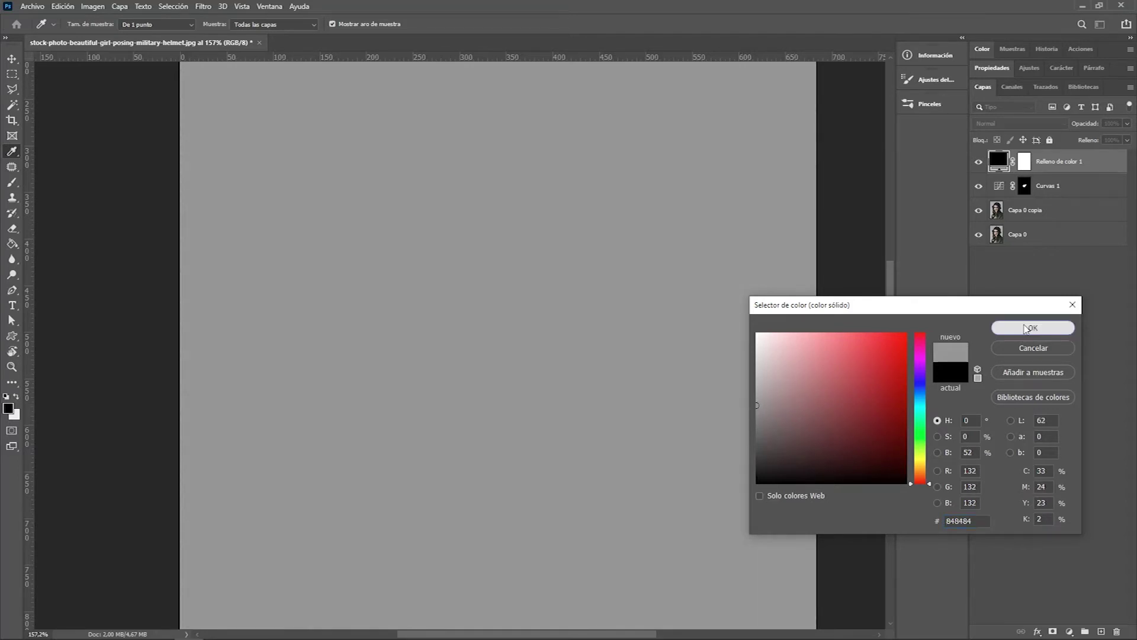
{"action": "left_click", "coordinate": [1026, 329]}
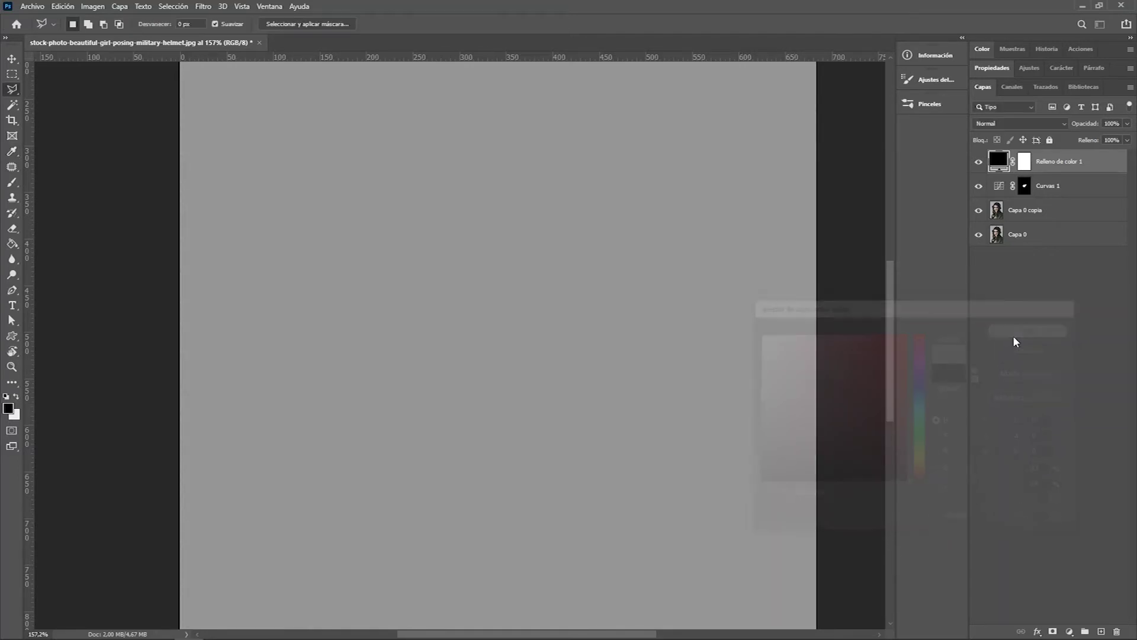
{"action": "left_click", "coordinate": [1001, 125]}
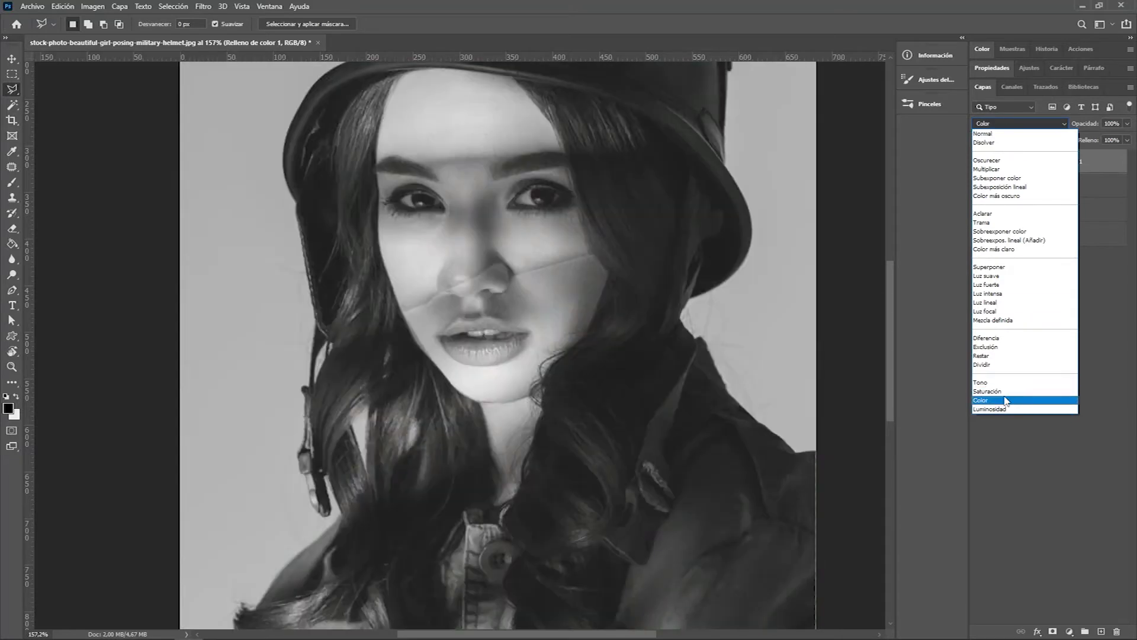
{"action": "left_click", "coordinate": [1005, 401]}
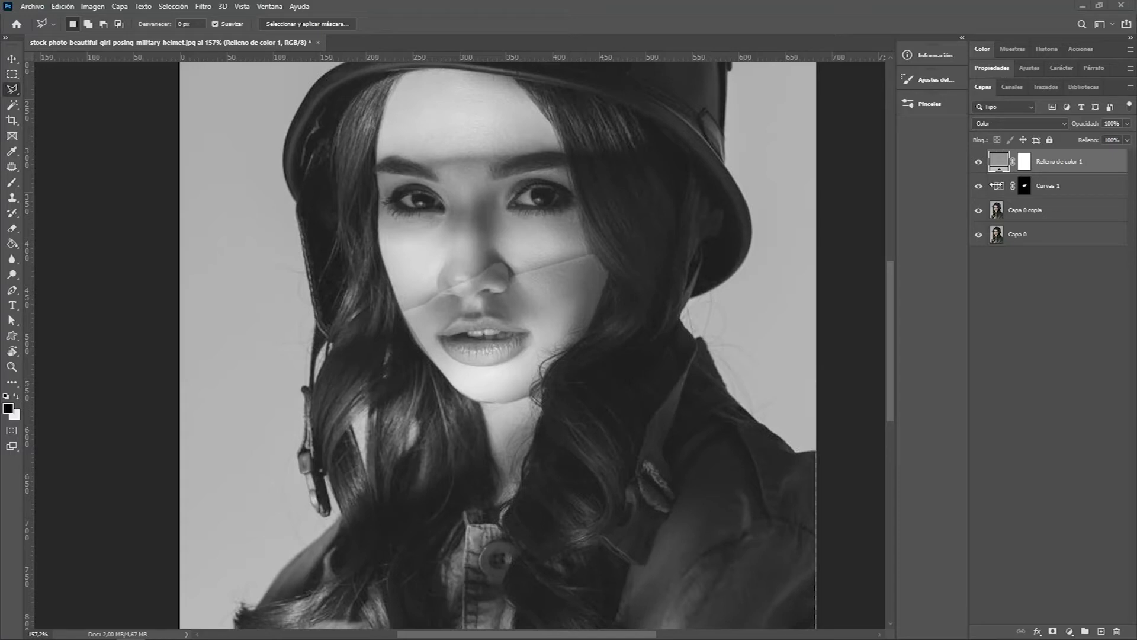
{"action": "double_click", "coordinate": [997, 185]}
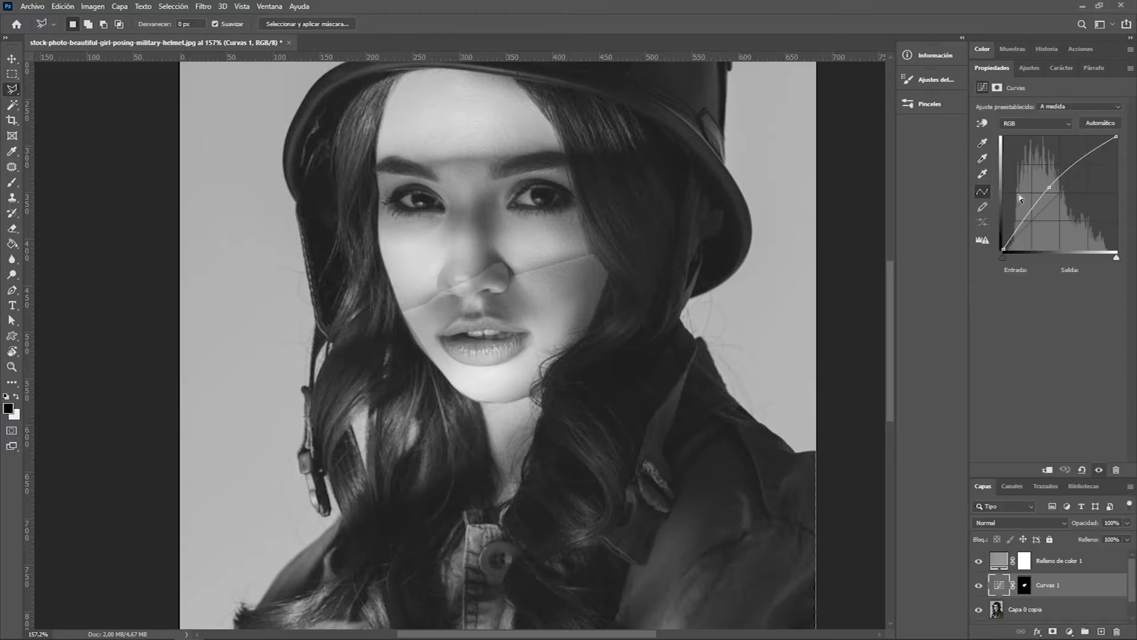
Lift the Curvas 1 curve to input 94, output 148 and target its layer mask.
{"action": "left_click_drag", "start_coordinate": [1049, 186], "coordinate": [1046, 183]}
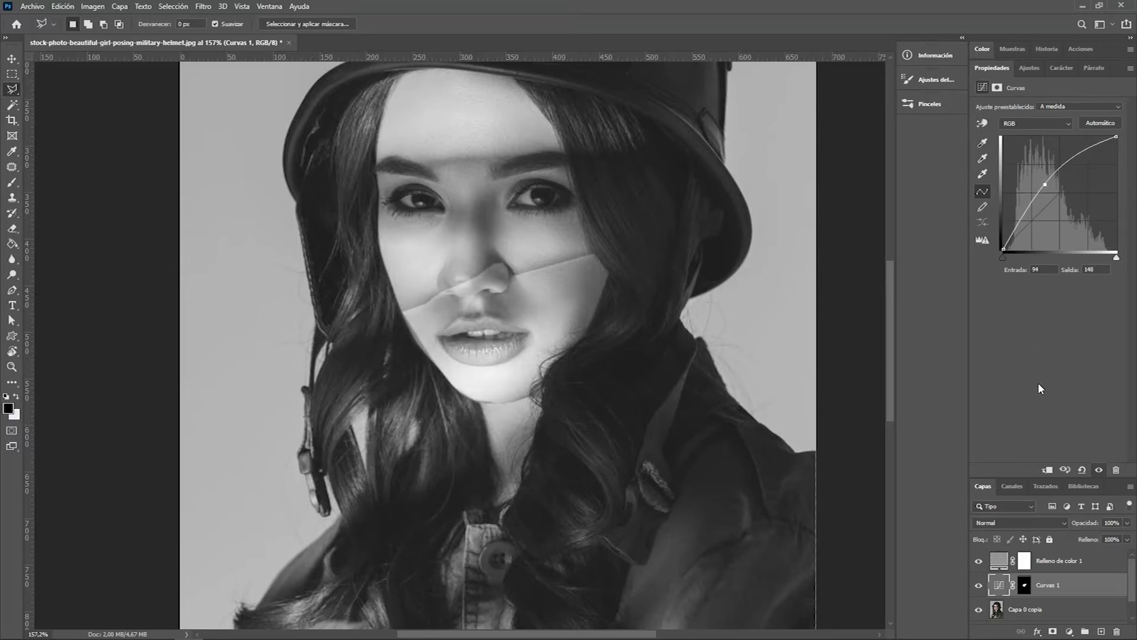
{"action": "double_click", "coordinate": [992, 69]}
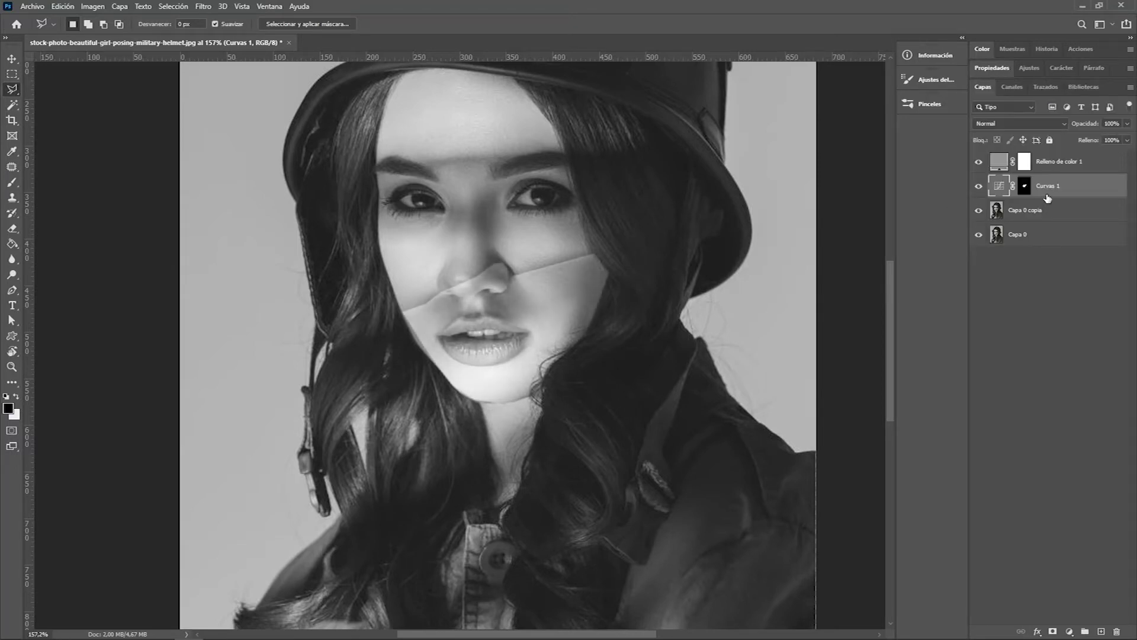
{"action": "left_click", "coordinate": [1023, 192]}
{"action": "left_click", "coordinate": [204, 6]}
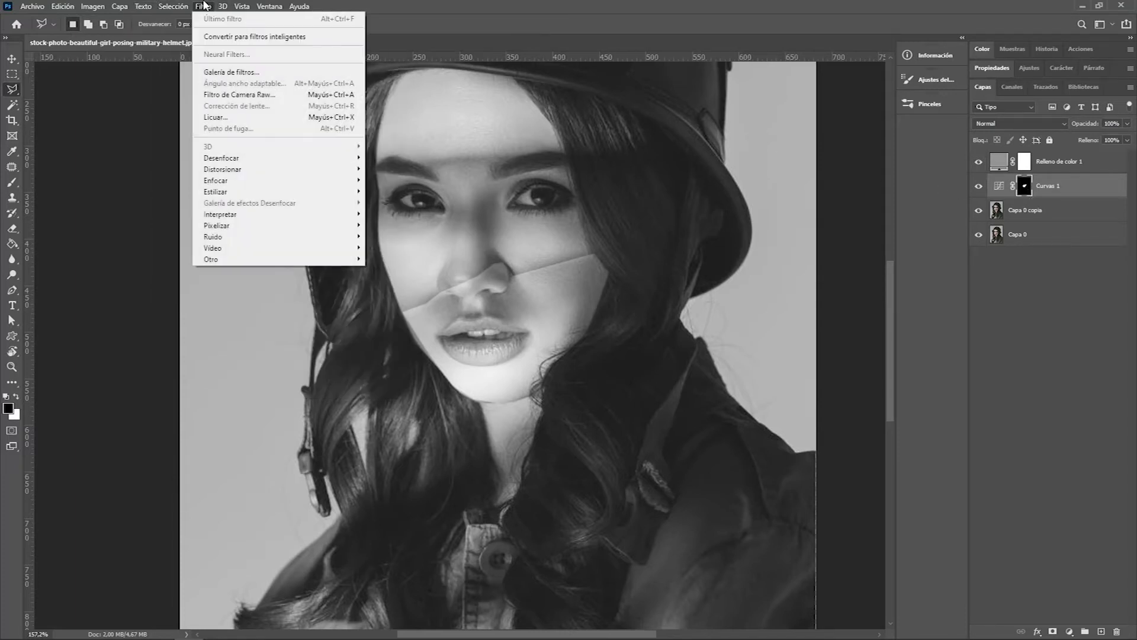
{"action": "mouse_move", "coordinate": [231, 158]}
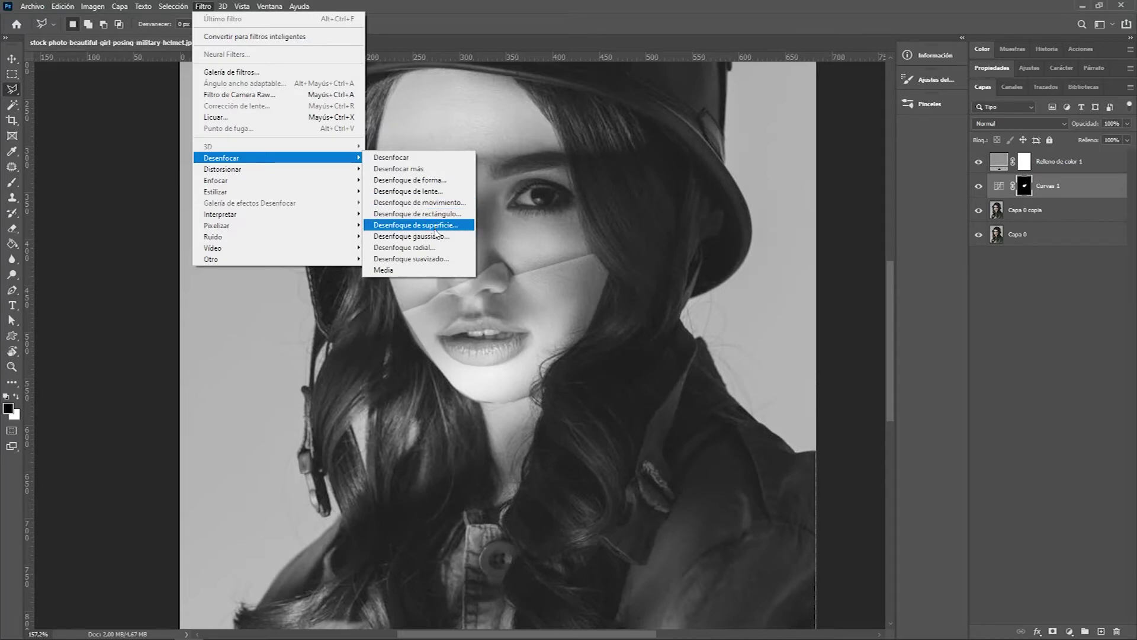
Apply a 6,6-pixel Gaussian Blur to the Curvas 1 mask.
{"action": "left_click", "coordinate": [438, 236]}
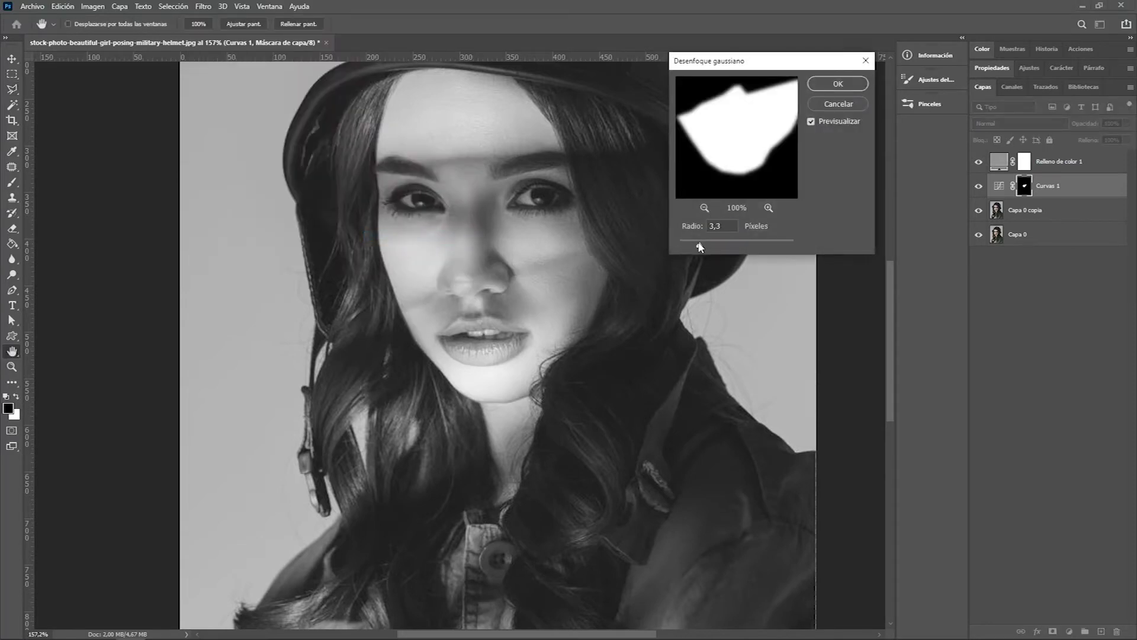
{"action": "left_click_drag", "start_coordinate": [699, 244], "coordinate": [713, 245]}
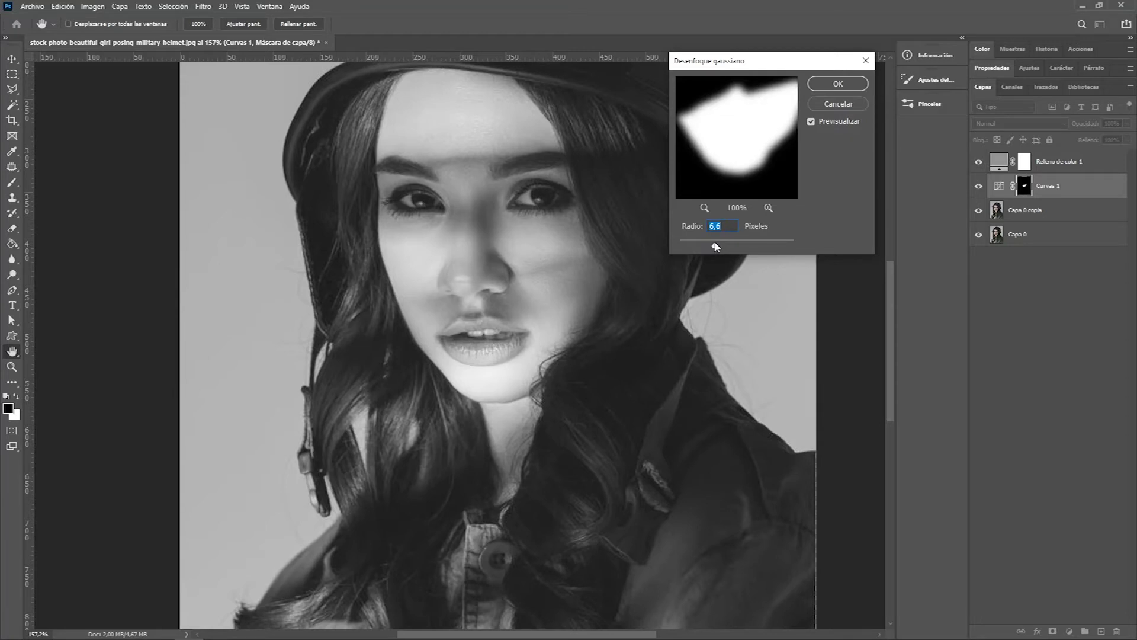
{"action": "left_click", "coordinate": [855, 83]}
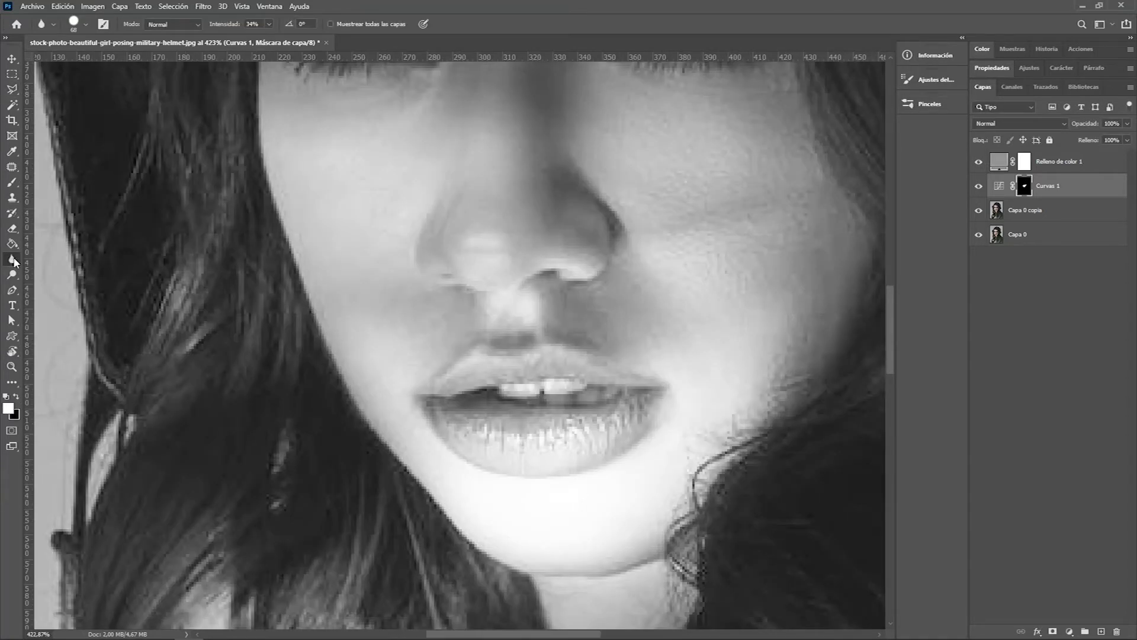
{"action": "right_click", "coordinate": [15, 262]}
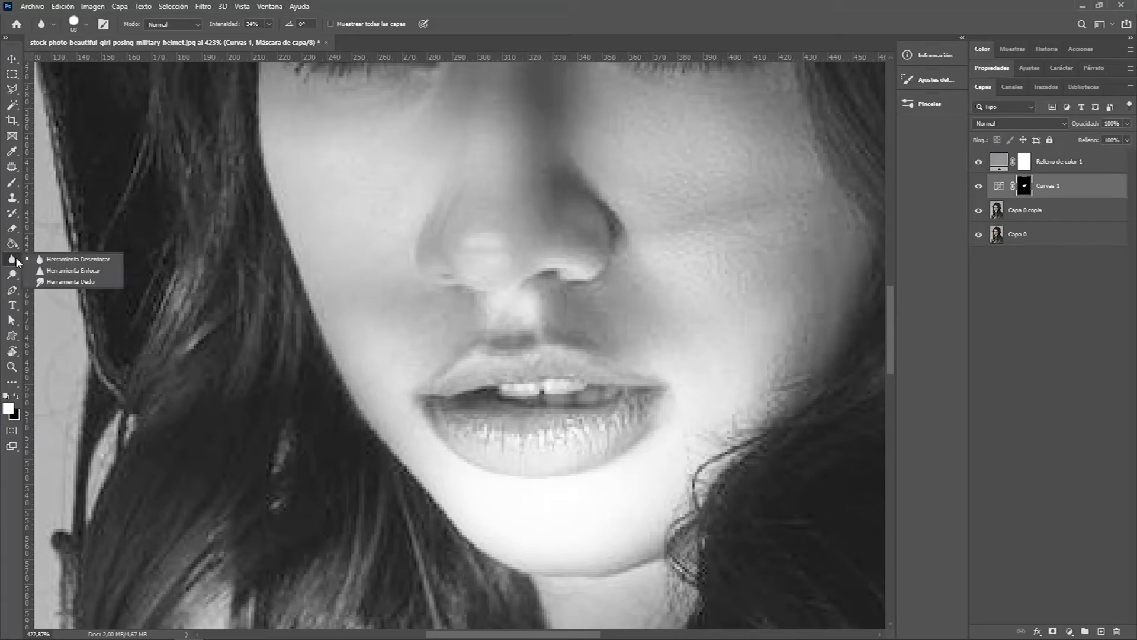
Switch to the Smudge tool at 26% strength for blending the mask edges.
{"action": "left_click", "coordinate": [43, 283]}
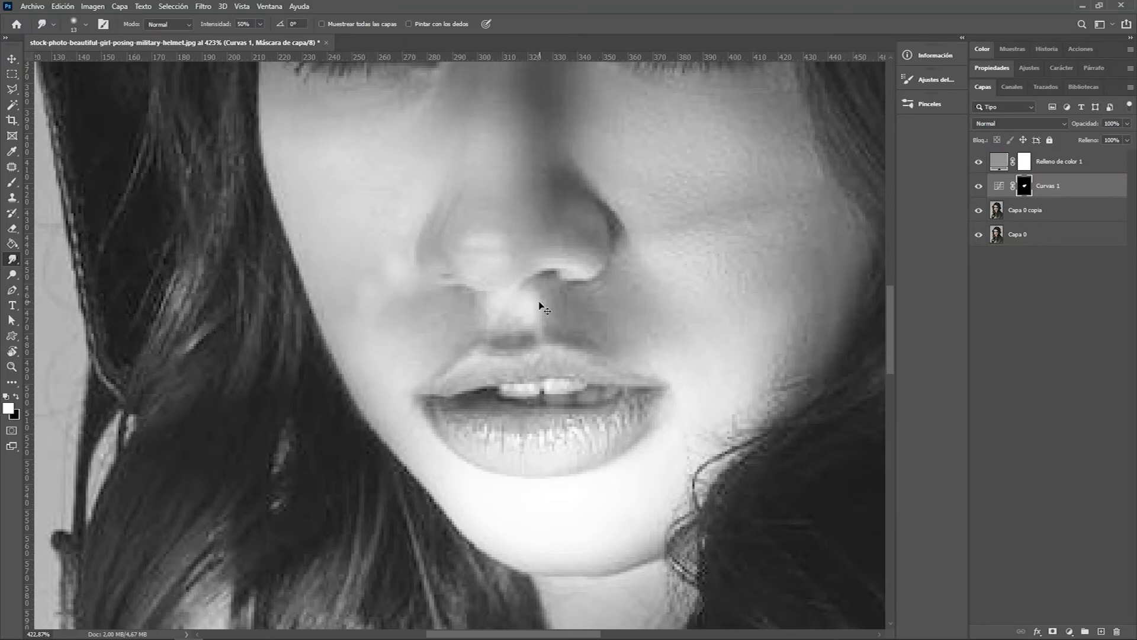
{"action": "left_click", "coordinate": [261, 26]}
{"action": "left_click_drag", "start_coordinate": [249, 40], "coordinate": [248, 40]}
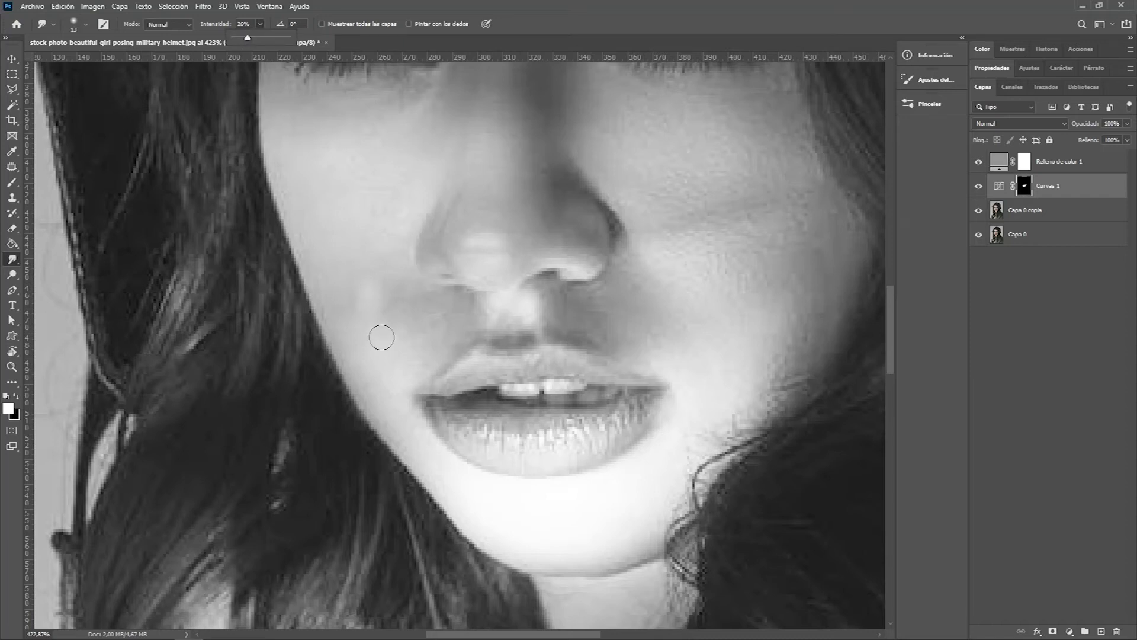
{"action": "left_click", "coordinate": [373, 280]}
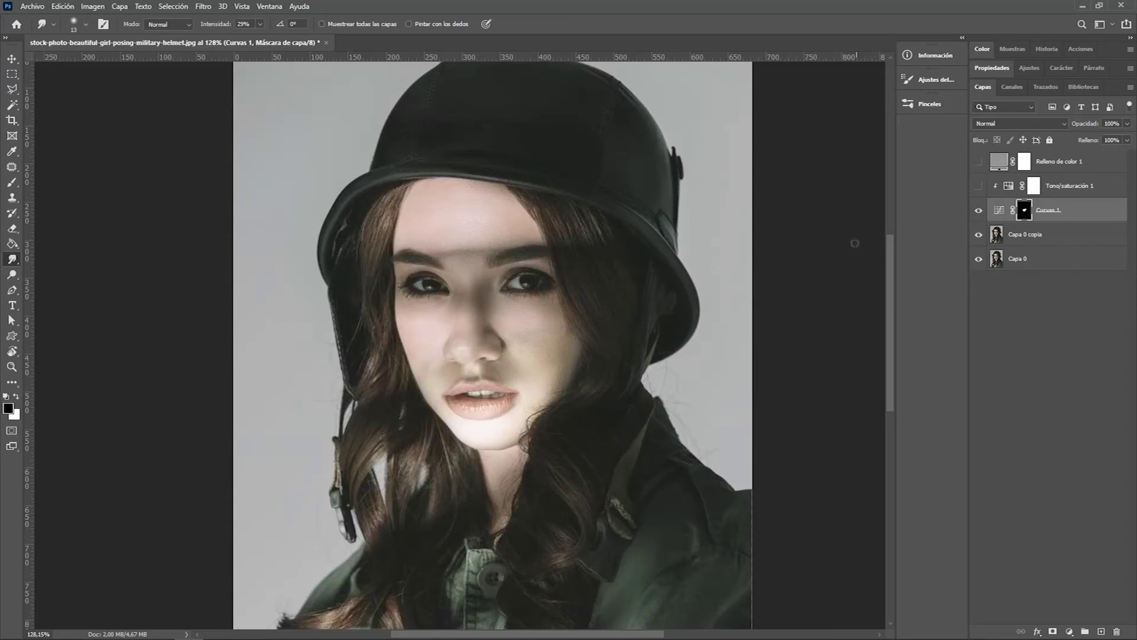
Set Tono/saturación 1 to Hue -8, Saturation -14 and Lightness +6.
{"action": "scroll", "coordinate": [514, 392], "scroll_direction": "down", "scroll_amount": 1}
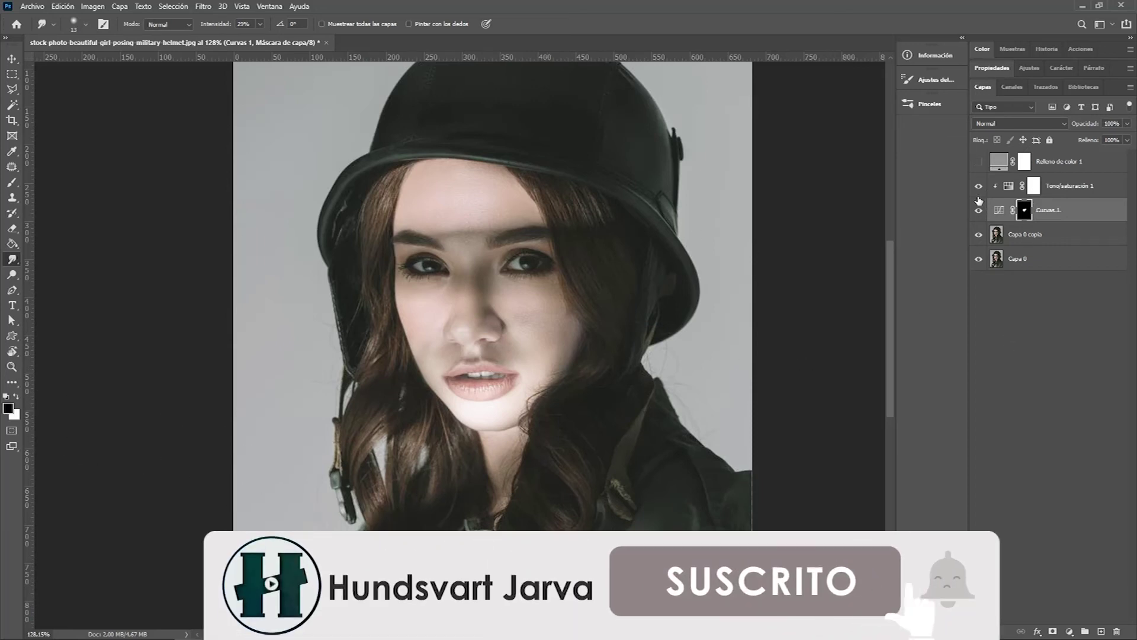
{"action": "double_click", "coordinate": [1008, 185]}
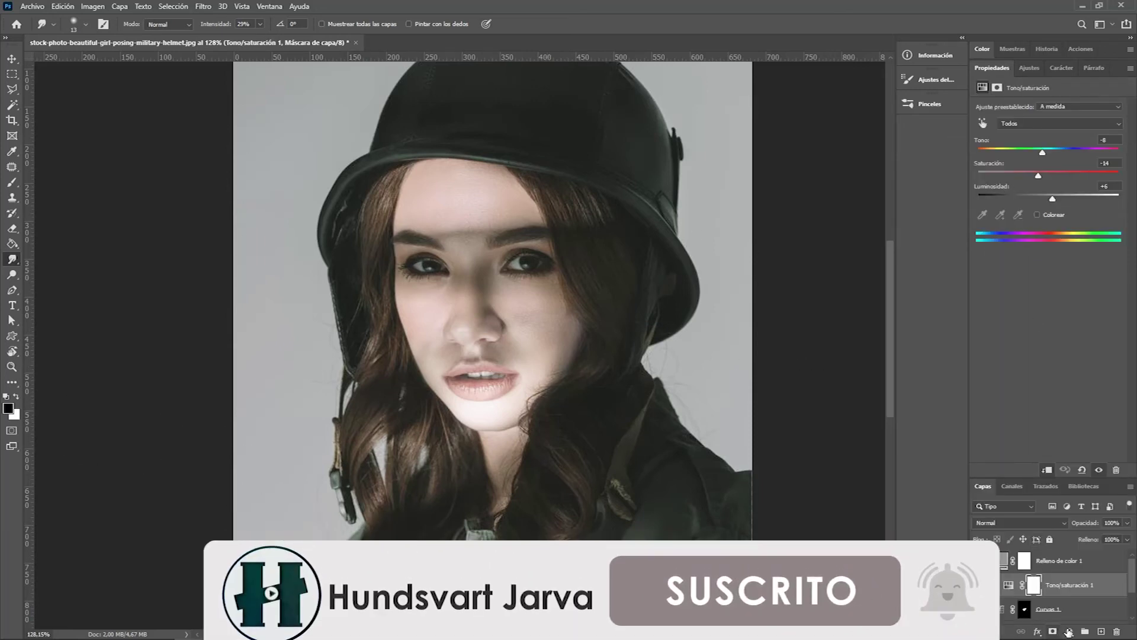
{"action": "left_click", "coordinate": [1069, 632]}
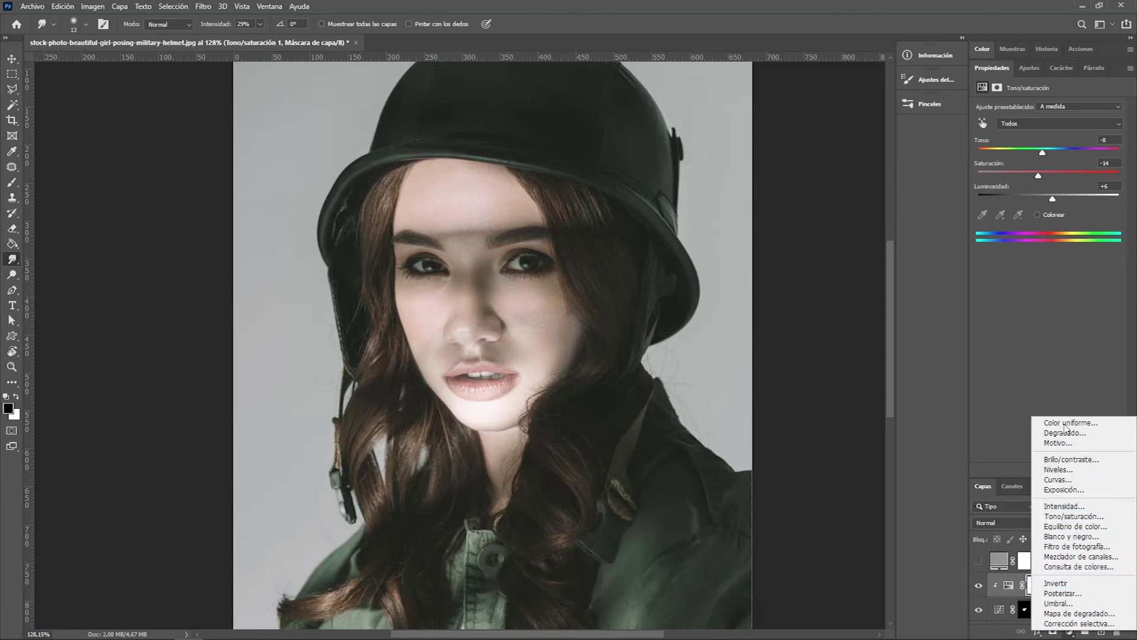
{"action": "left_click", "coordinate": [1005, 632]}
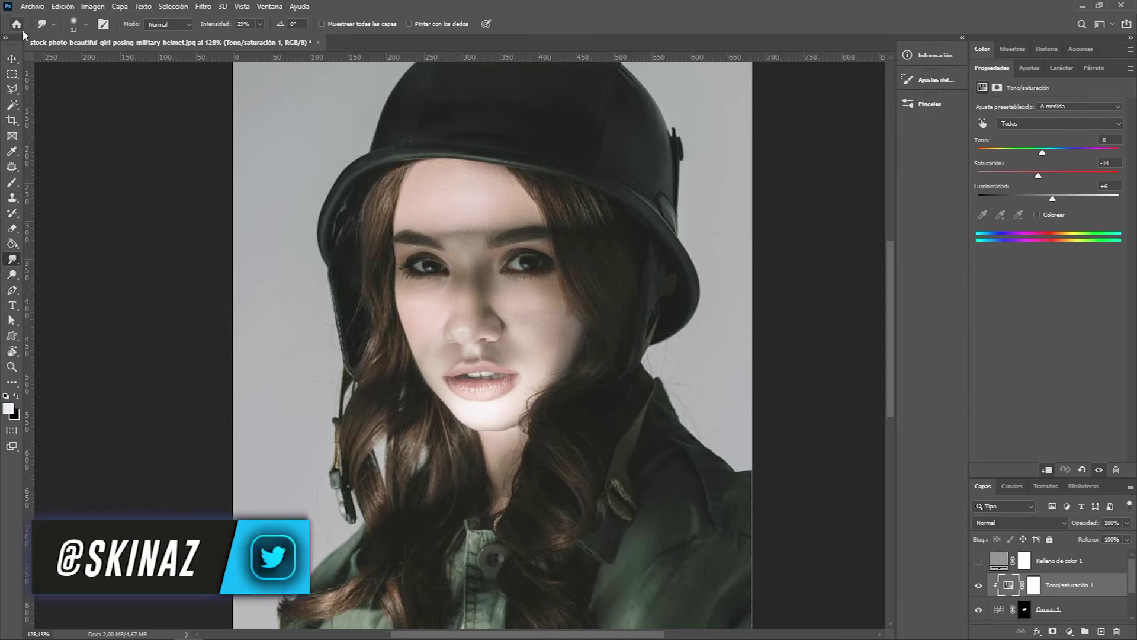
{"action": "left_click", "coordinate": [13, 199]}
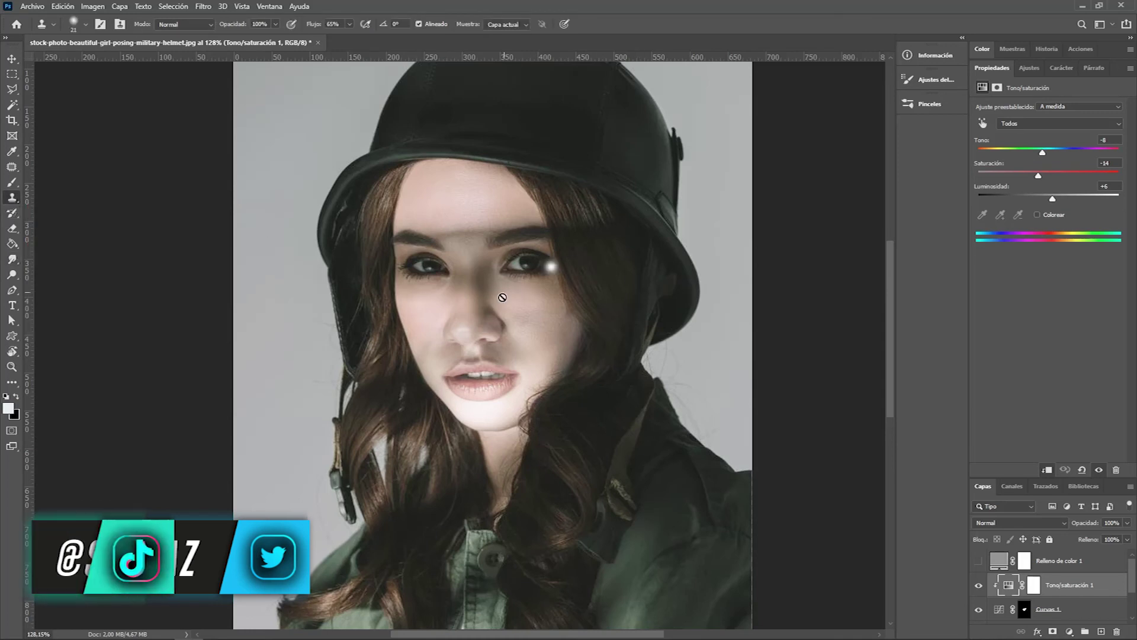